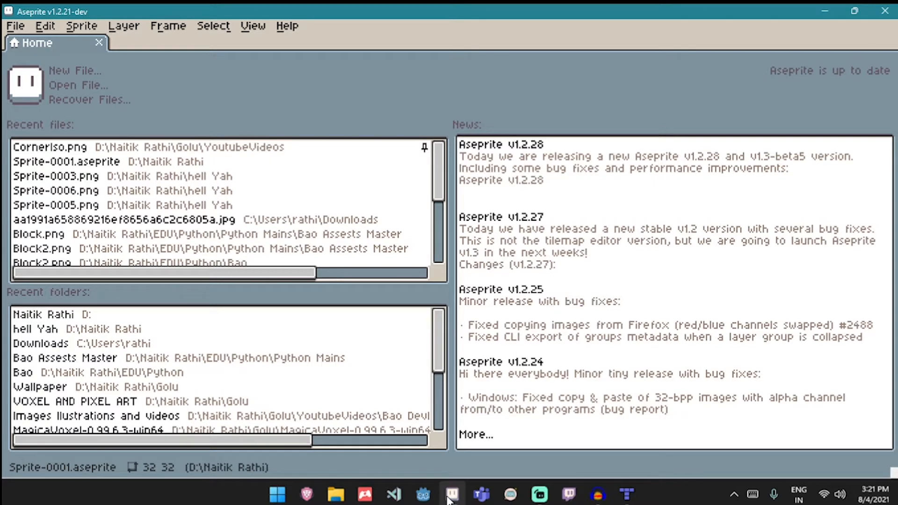
{"action": "left_click", "coordinate": [80, 27]}
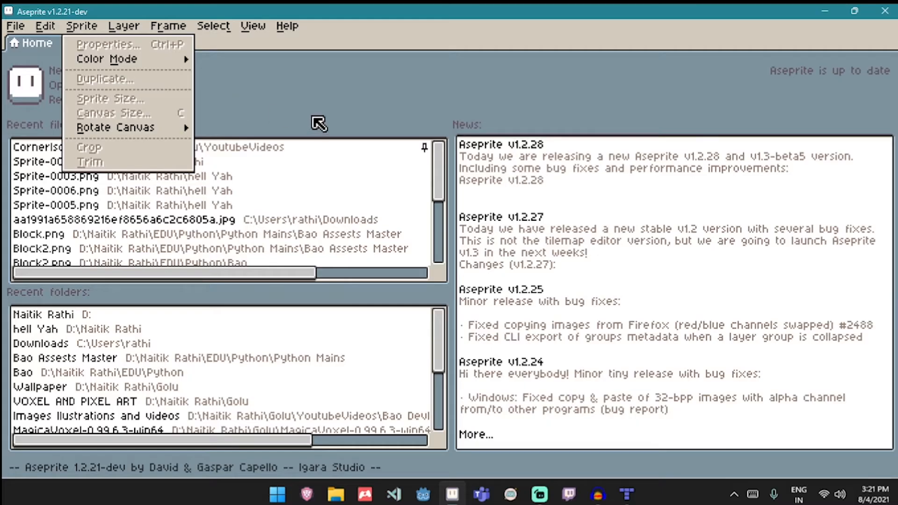
{"action": "left_click", "coordinate": [318, 124]}
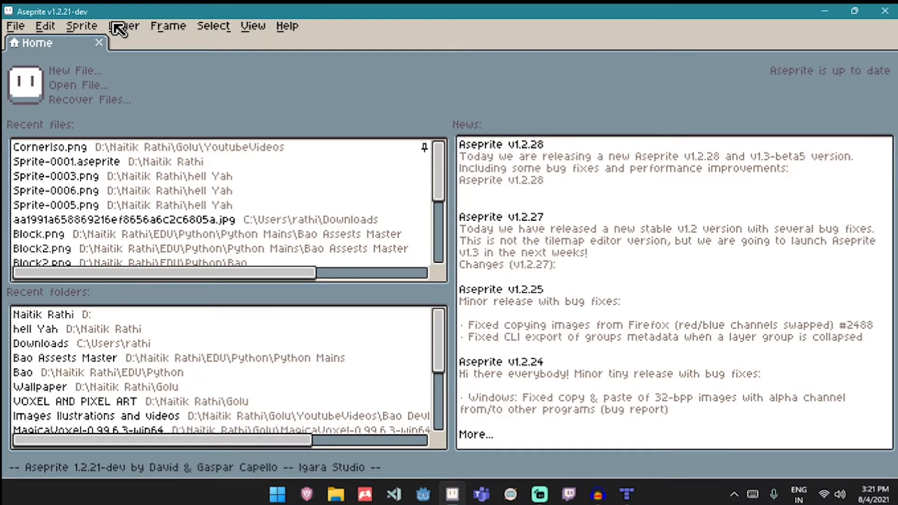
- Create a new 32 × 32 px RGB sprite with a transparent background and zoom in on the canvas
{"action": "left_click", "coordinate": [79, 70]}
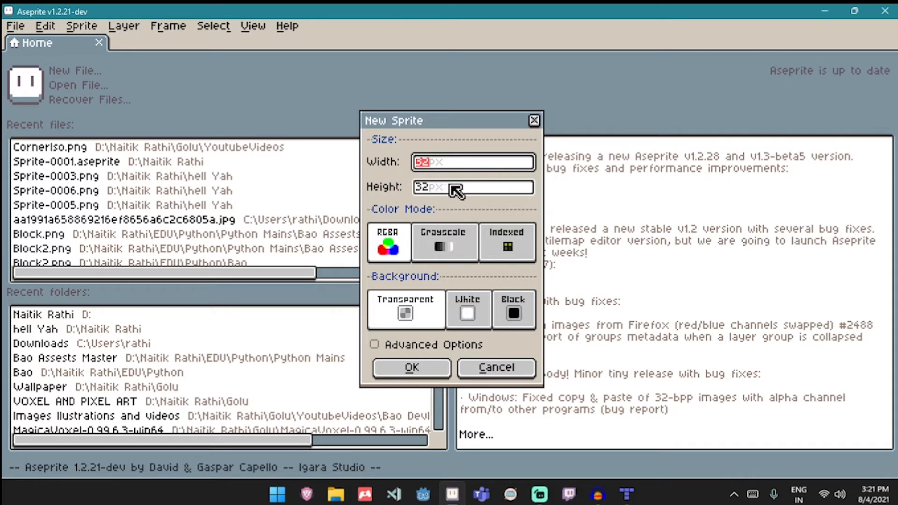
{"action": "left_click", "coordinate": [446, 376]}
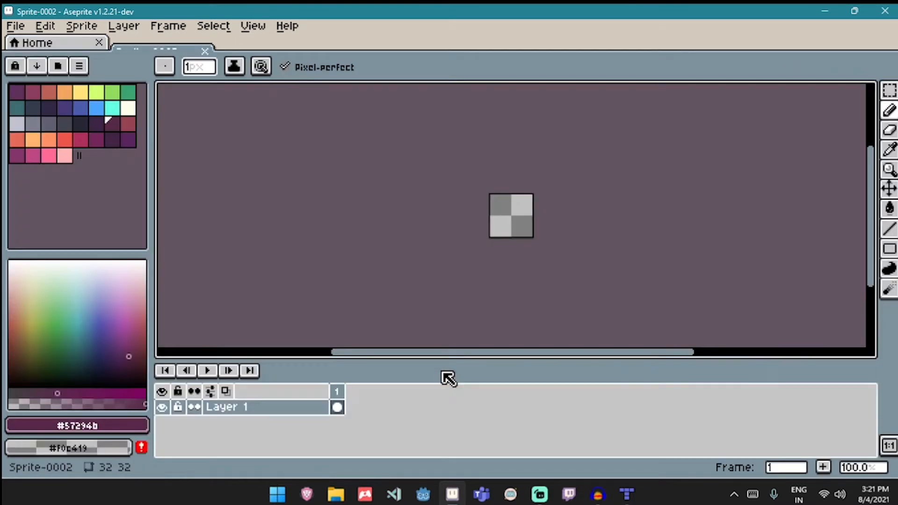
{"action": "scroll", "coordinate": [511, 200], "scroll_direction": "up", "scroll_amount": 3}
{"action": "scroll", "coordinate": [510, 200], "scroll_direction": "up", "scroll_amount": 1}
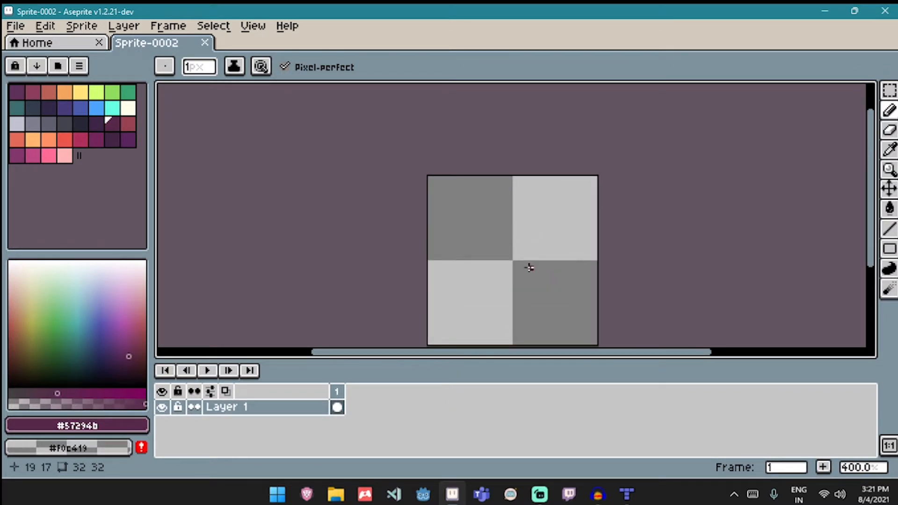
- Pick the lime-green swatch and draw a diamond outline across the canvas's upper half with the Line tool
{"action": "left_click", "coordinate": [103, 90]}
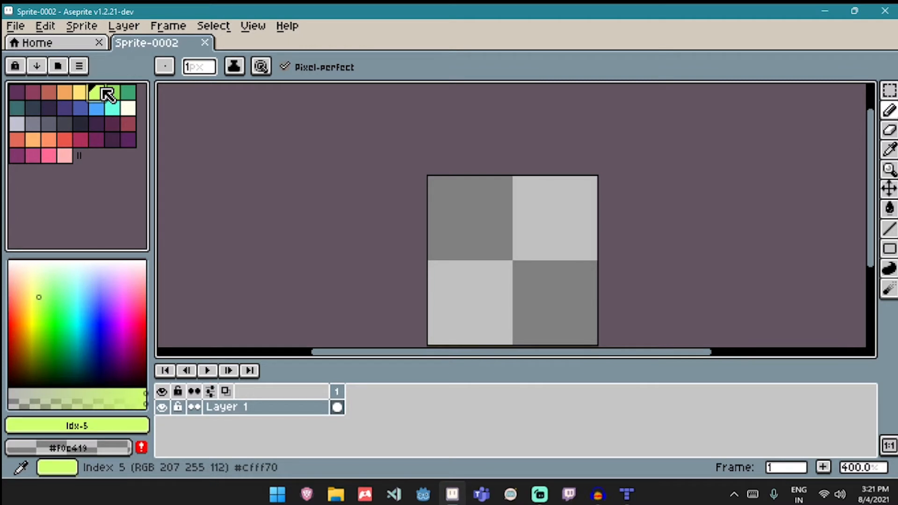
{"action": "key", "text": "l"}
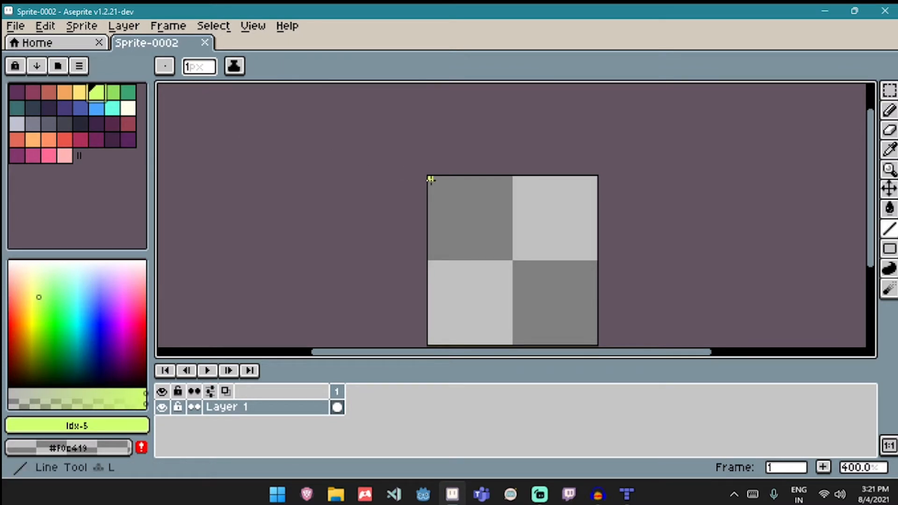
{"action": "left_click_drag", "start_coordinate": [509, 177], "coordinate": [427, 215]}
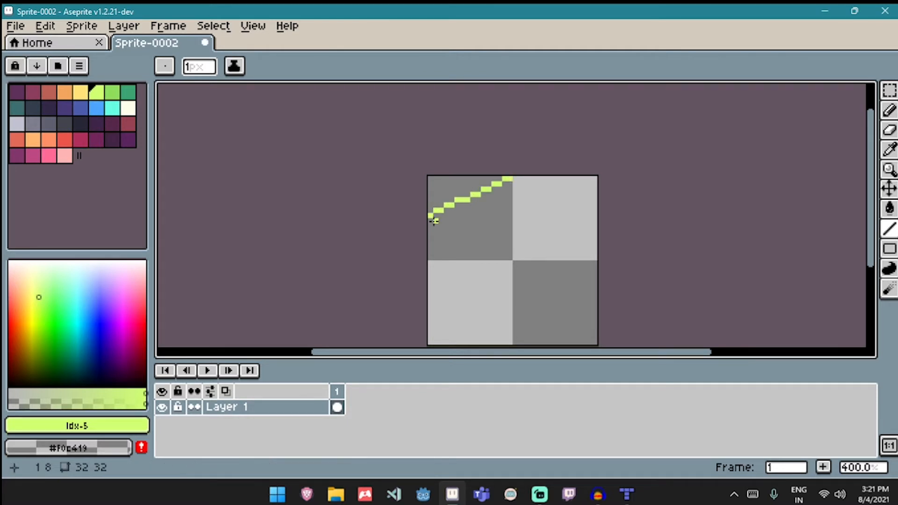
{"action": "key", "text": "ctrl+z"}
{"action": "mouse_move", "coordinate": [510, 178]}
{"action": "left_mouse_down"}
{"action": "mouse_move", "coordinate": [427, 214]}
{"action": "mouse_move", "coordinate": [510, 258]}
{"action": "mouse_move", "coordinate": [595, 220]}
{"action": "mouse_move", "coordinate": [514, 179]}
{"action": "left_mouse_up"}
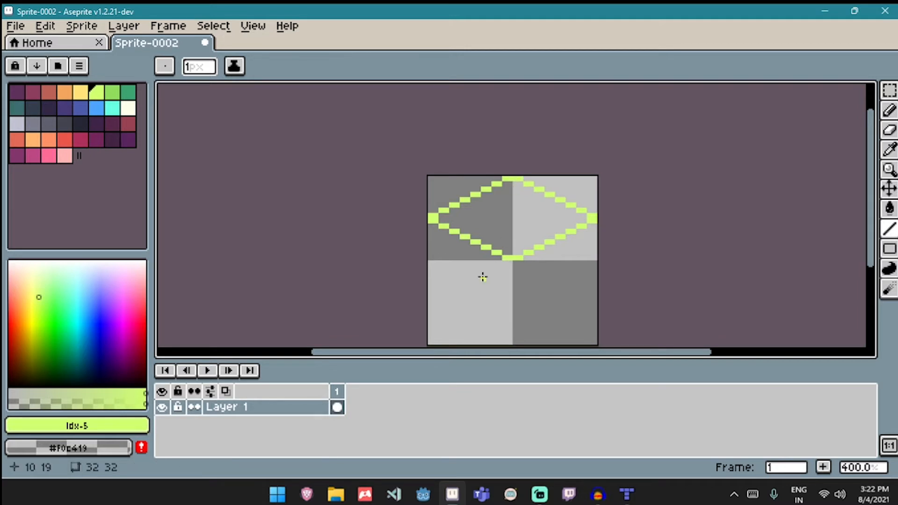
- Duplicate the diamond outline and move the copy 16 px down into the lower half, then deselect
{"action": "key", "text": "v"}
{"action": "key", "text": "ctrl+a"}
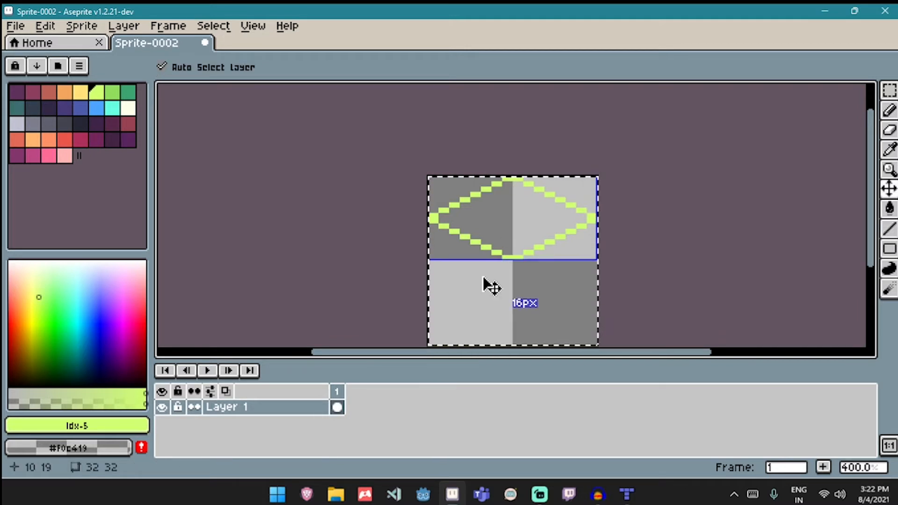
{"action": "left_click_drag", "start_coordinate": [492, 286], "coordinate": [514, 336]}
{"action": "left_click", "coordinate": [695, 314]}
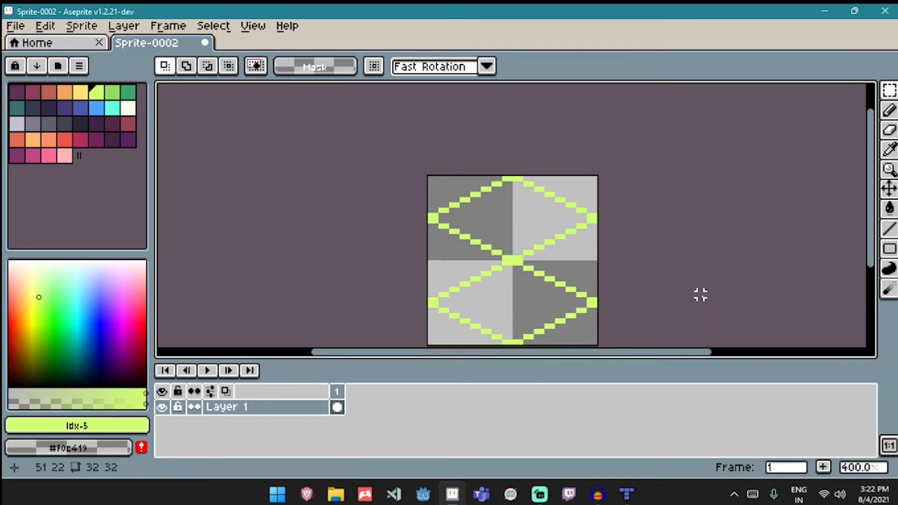
- Draw vertical lines with the Pencil joining the two diamonds' right corners and their left corners
{"action": "key", "text": "b"}
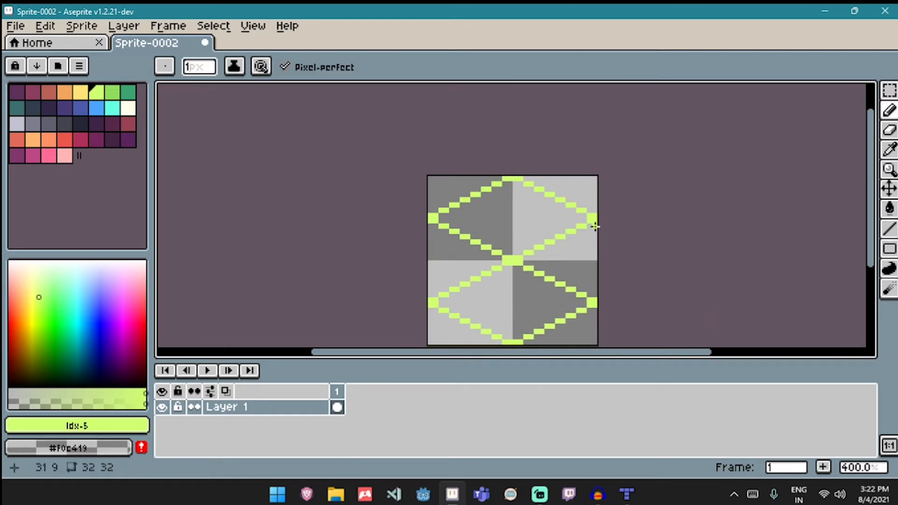
{"action": "left_click_drag", "start_coordinate": [592, 222], "coordinate": [591, 303]}
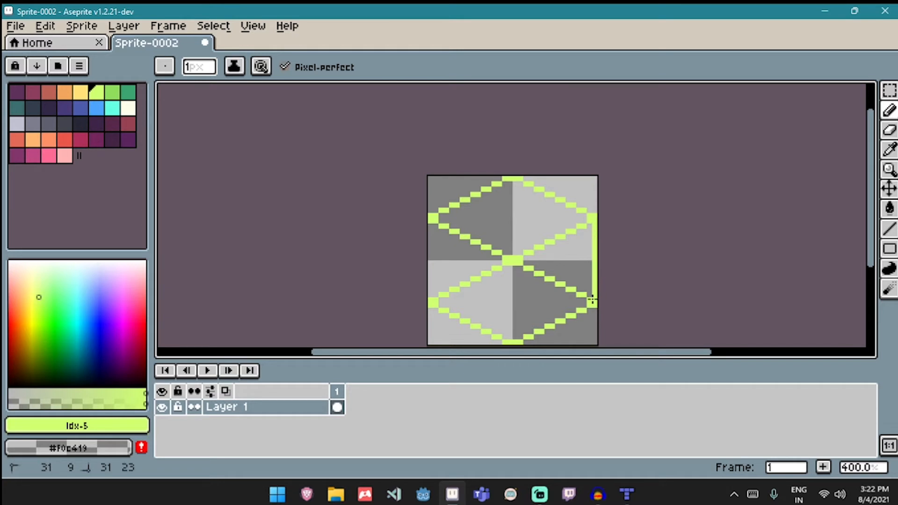
{"action": "left_click_drag", "start_coordinate": [430, 220], "coordinate": [427, 300]}
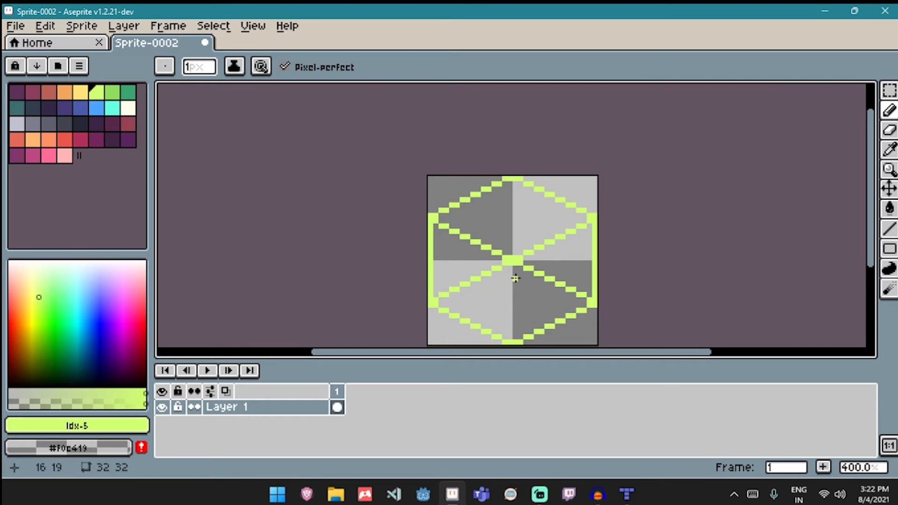
- Draw the cube's front vertical edge as two parallel lines, dark red on the left and dark purple on the right
{"action": "left_click", "coordinate": [128, 125]}
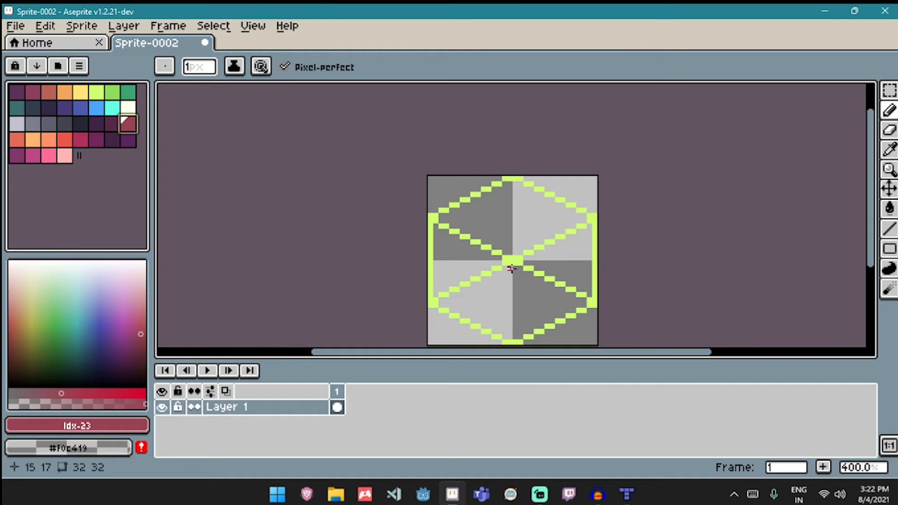
{"action": "left_click_drag", "start_coordinate": [510, 269], "coordinate": [510, 325]}
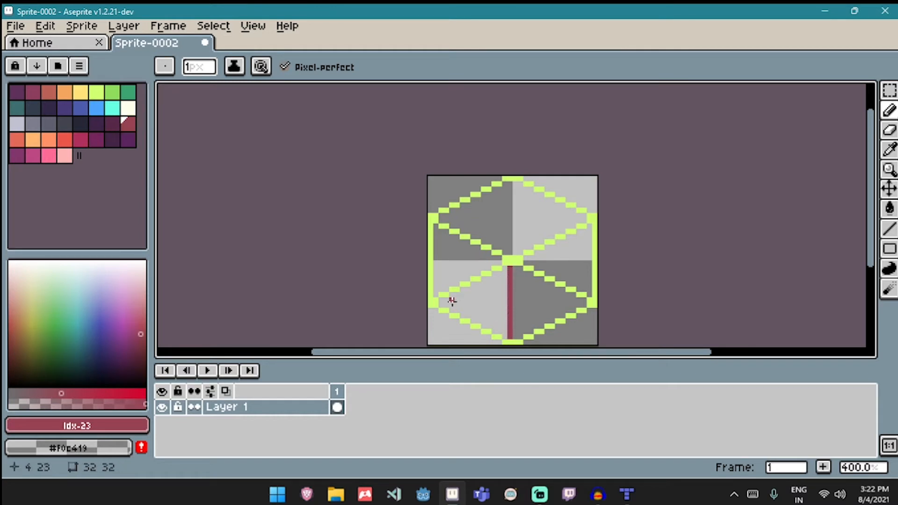
{"action": "left_click", "coordinate": [110, 126]}
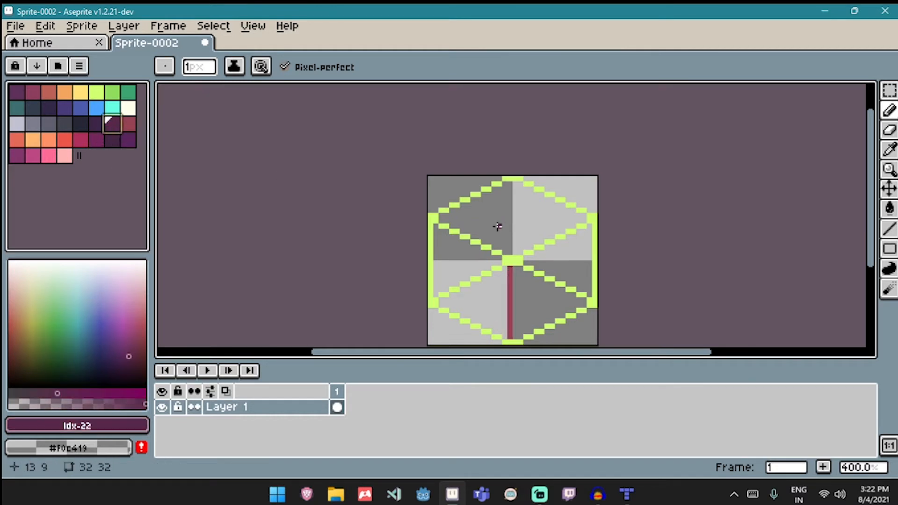
{"action": "left_click_drag", "start_coordinate": [514, 267], "coordinate": [513, 336]}
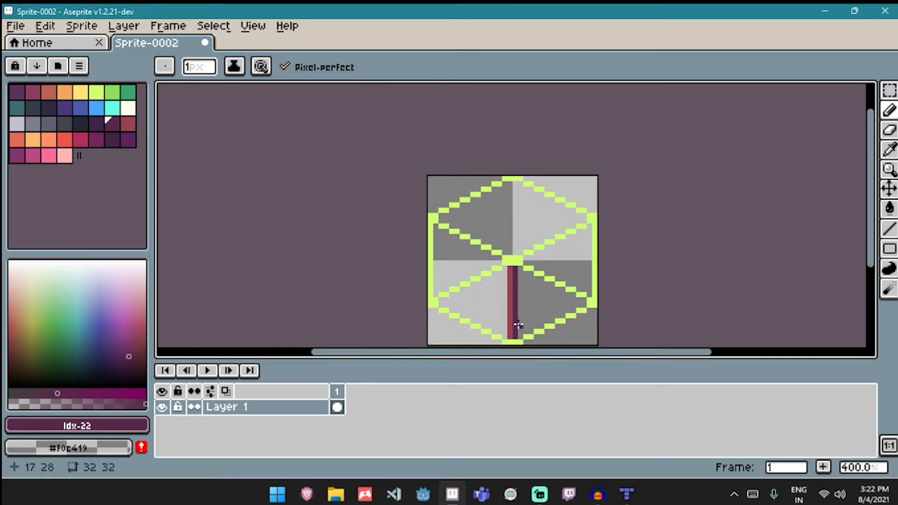
- Fill the cube's right face and its inner lines with dark purple using the Paint Bucket
{"action": "key", "text": "g"}
{"action": "left_click", "coordinate": [531, 282]}
{"action": "left_click", "coordinate": [551, 262]}
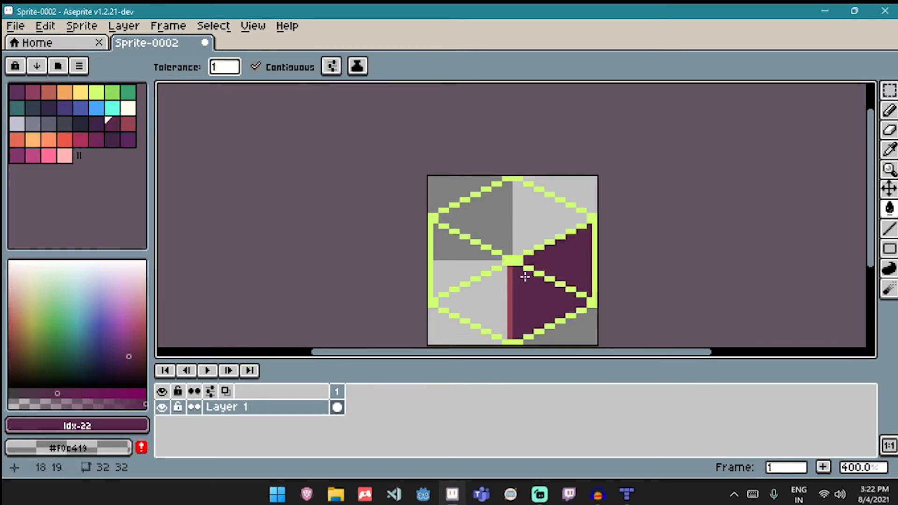
{"action": "left_click", "coordinate": [532, 269]}
{"action": "left_click", "coordinate": [541, 275]}
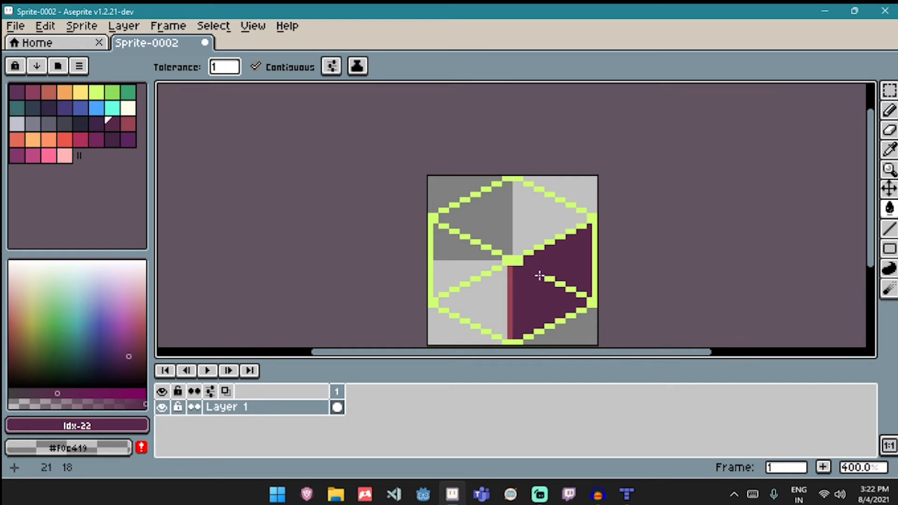
{"action": "left_click", "coordinate": [555, 281]}
{"action": "left_click", "coordinate": [563, 285]}
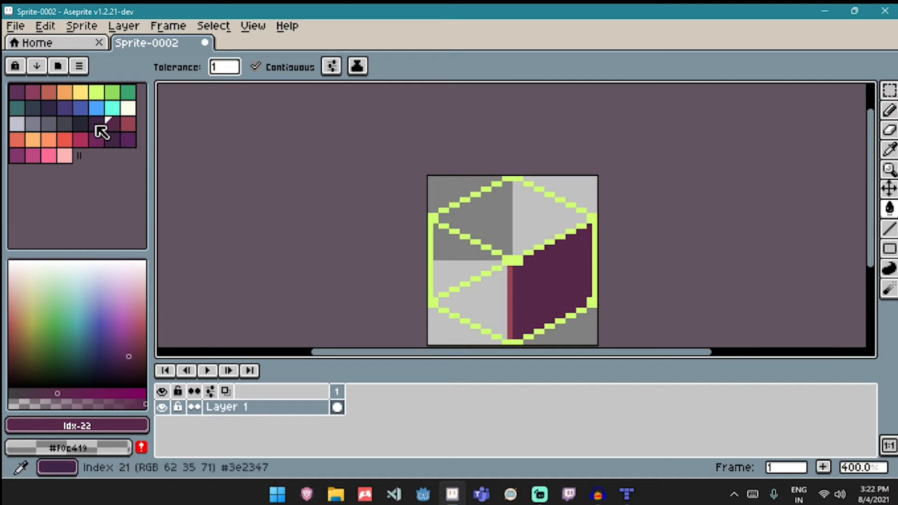
- Pick the dark red swatch and fill the cube's left face and its inner lines with it
{"action": "left_click", "coordinate": [126, 128]}
{"action": "left_click", "coordinate": [499, 301]}
{"action": "left_click", "coordinate": [478, 279]}
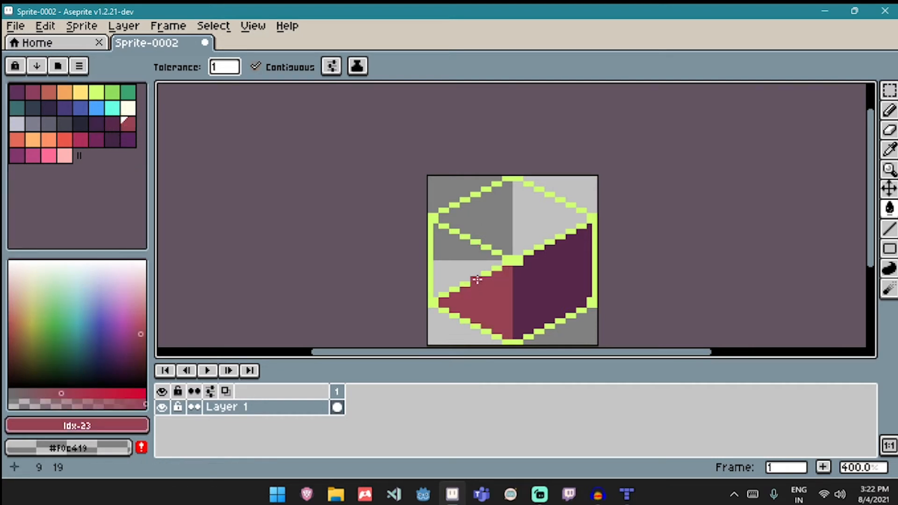
{"action": "left_click", "coordinate": [489, 276]}
{"action": "left_click", "coordinate": [495, 269]}
{"action": "left_click", "coordinate": [466, 279]}
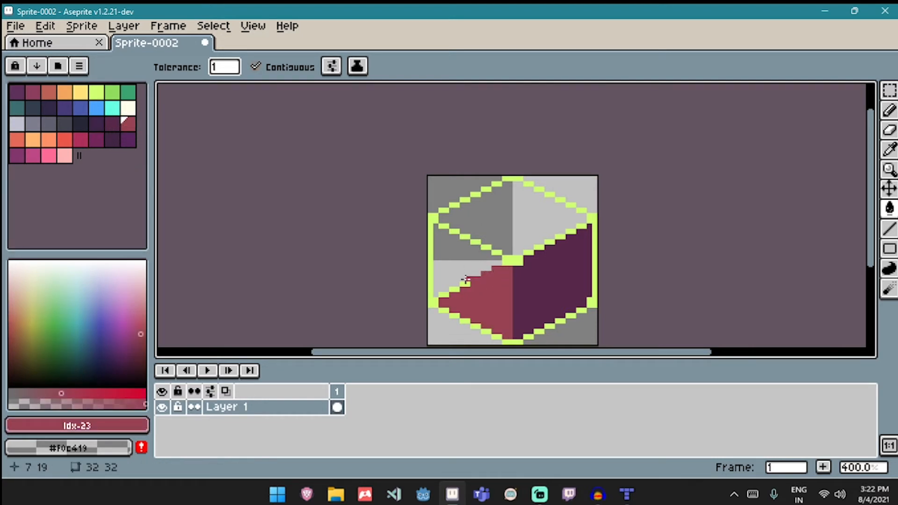
{"action": "left_click", "coordinate": [458, 287]}
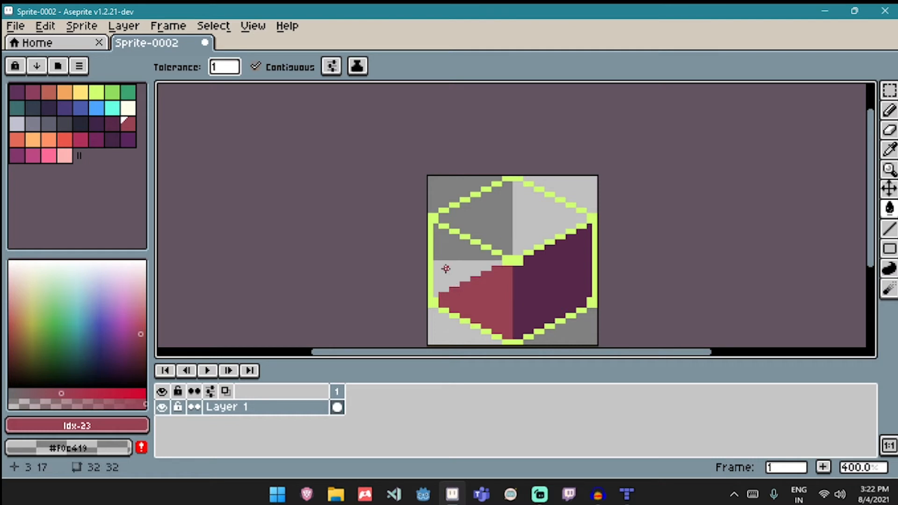
{"action": "left_click", "coordinate": [446, 268]}
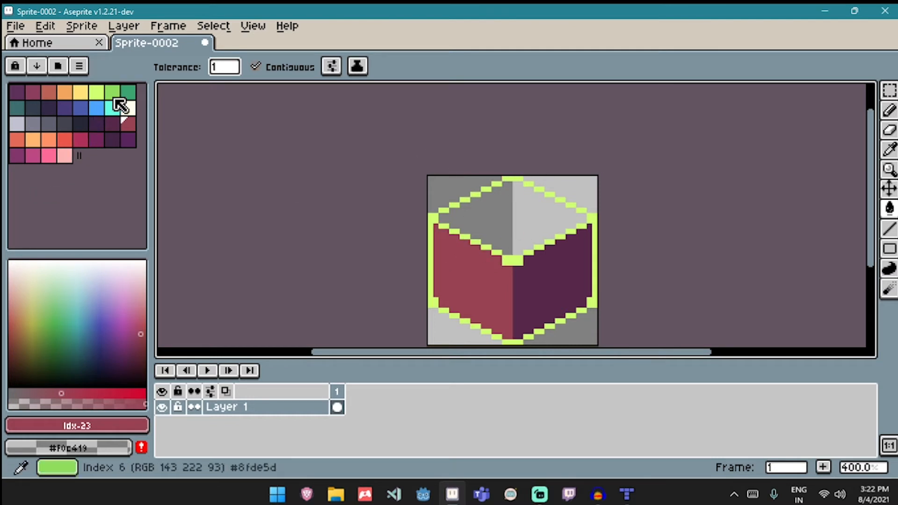
- Fill the cube's top face with the lime-green swatch
{"action": "left_click", "coordinate": [97, 93]}
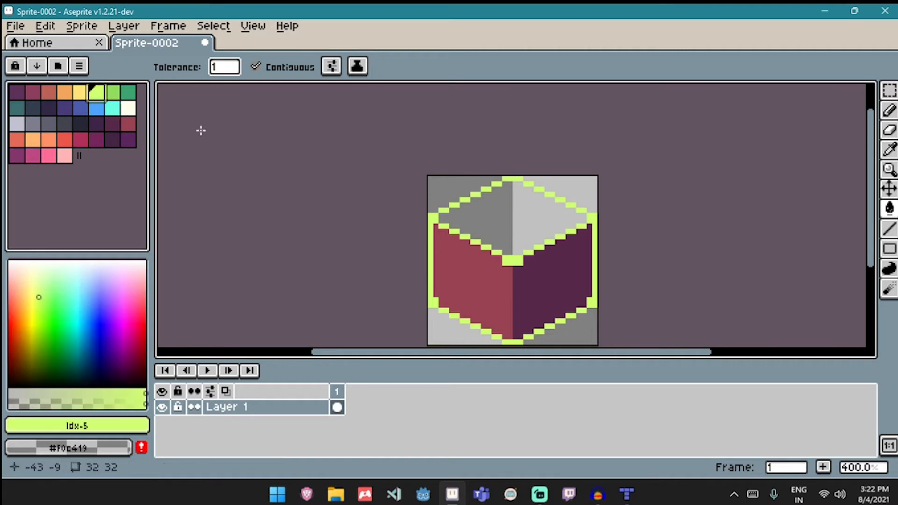
{"action": "left_click", "coordinate": [492, 211]}
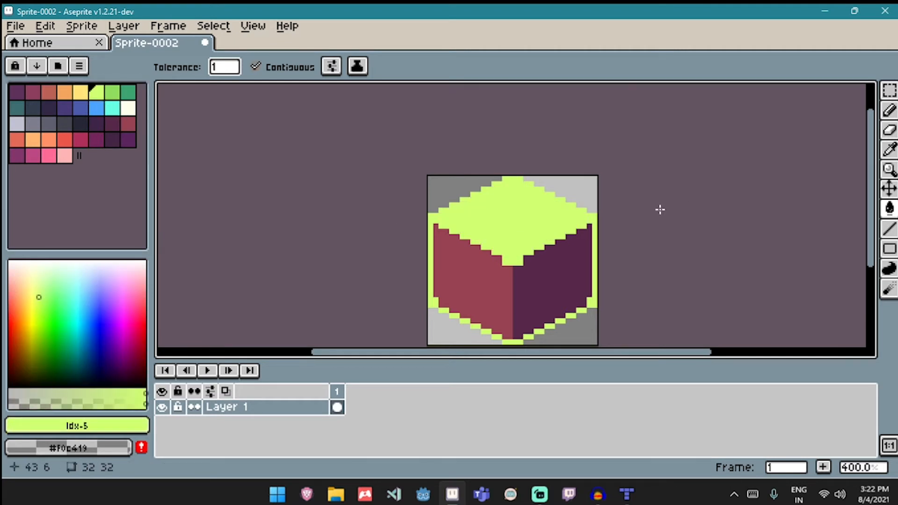
- Sample the right face's purple with the Eyedropper and fill the right-side outline with it
{"action": "key", "text": "i"}
{"action": "left_click", "coordinate": [590, 230]}
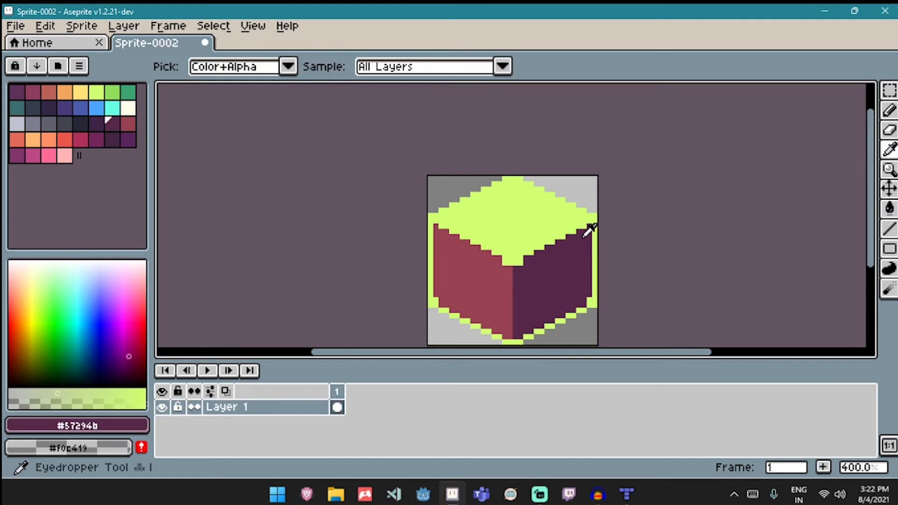
{"action": "key", "text": "b"}
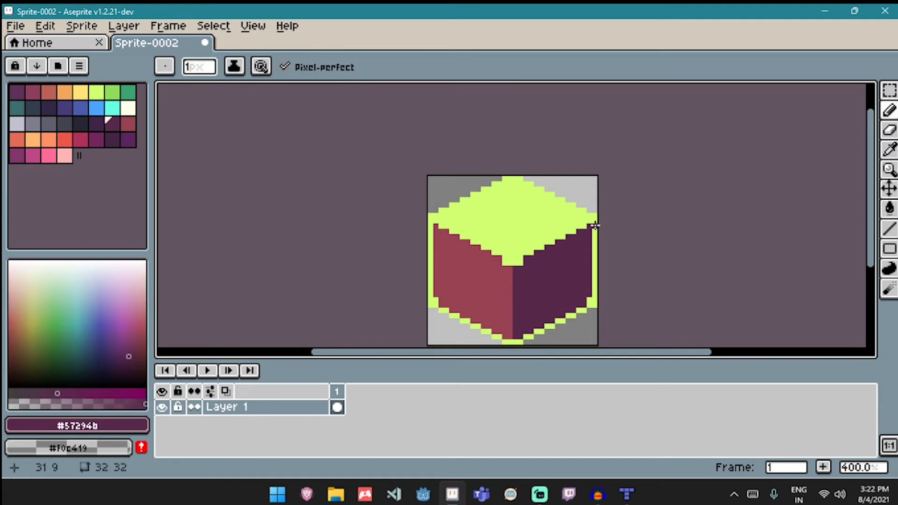
{"action": "key", "text": "g"}
{"action": "left_click", "coordinate": [595, 280]}
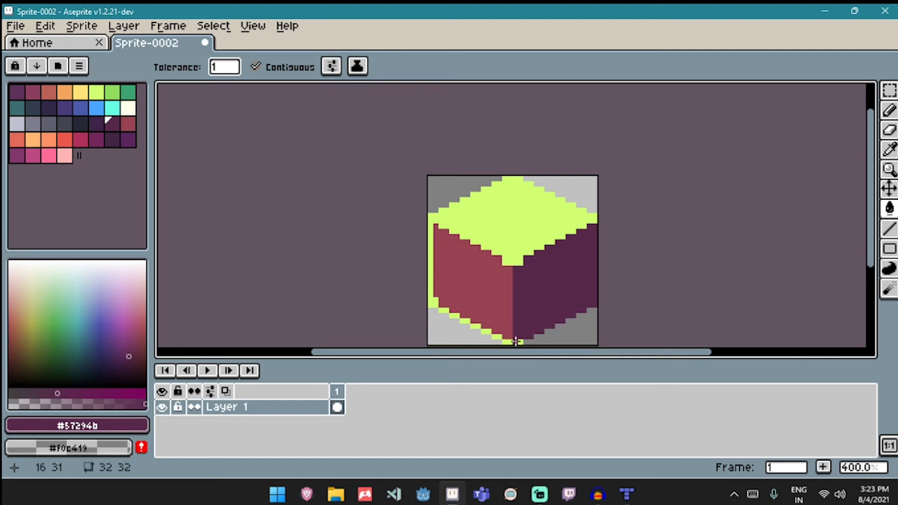
- Sample the left face's red with the Eyedropper and fill the lower-left outline edge with it
{"action": "key", "text": "b"}
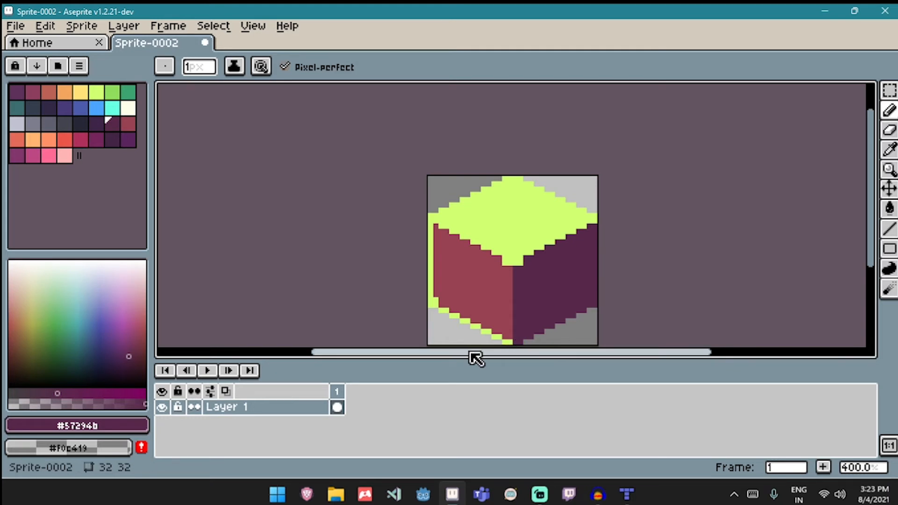
{"action": "key", "text": "i"}
{"action": "left_click", "coordinate": [499, 319]}
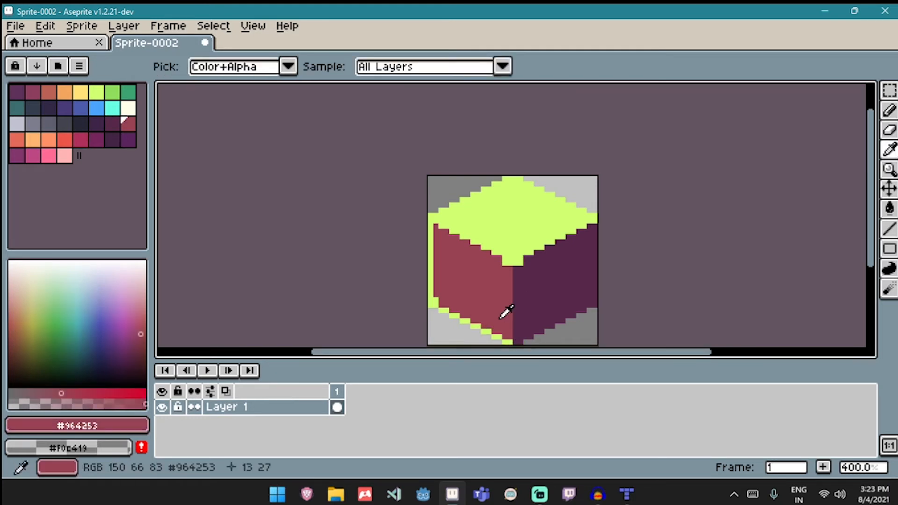
{"action": "key", "text": "b"}
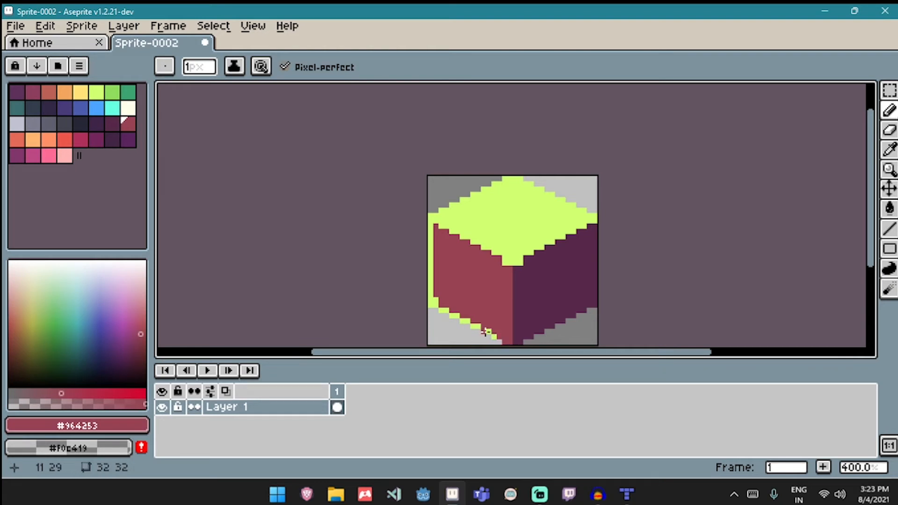
{"action": "key", "text": "g"}
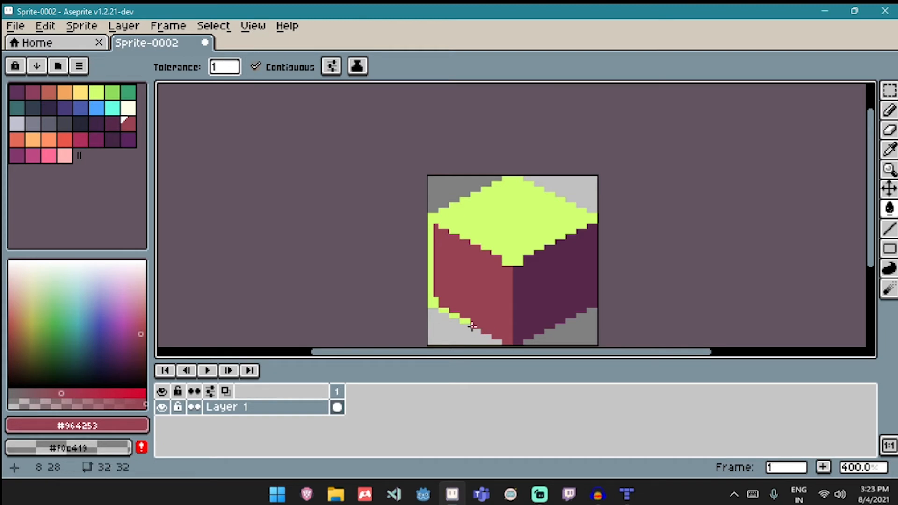
{"action": "left_click", "coordinate": [445, 310]}
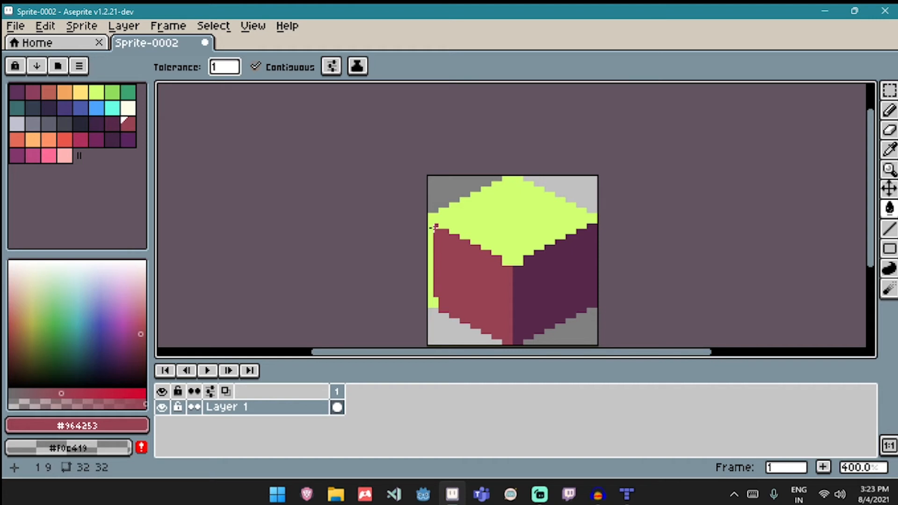
- Fill the remaining lime strip along the cube's left edge with the red using the Paint Bucket
{"action": "key", "text": "b"}
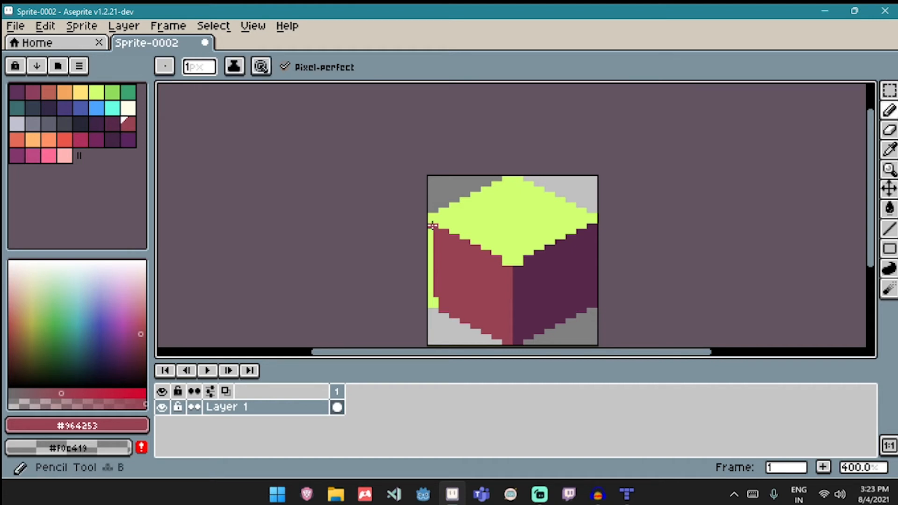
{"action": "key", "text": "g"}
{"action": "left_click", "coordinate": [429, 257]}
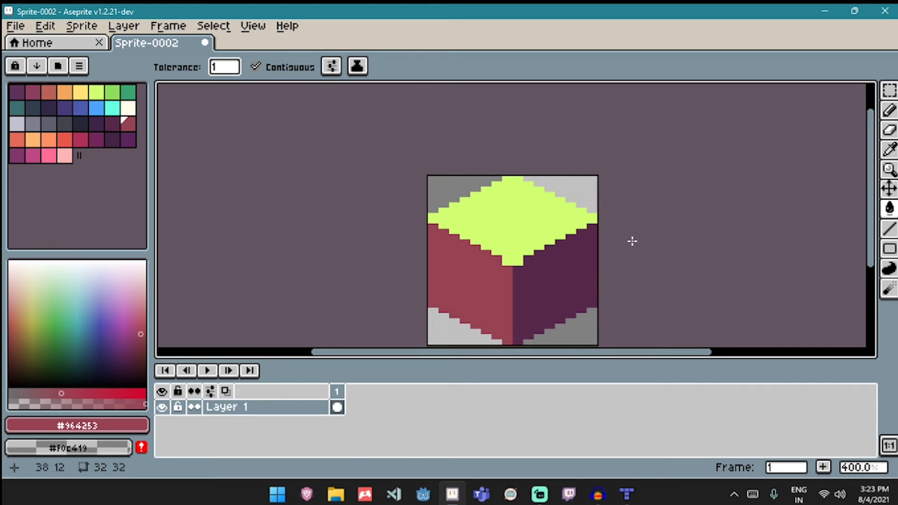
- Export the sprite at 100% with visible layers and all frames as Sprite-0002.png
{"action": "key", "text": "ctrl+alt+shift+s"}
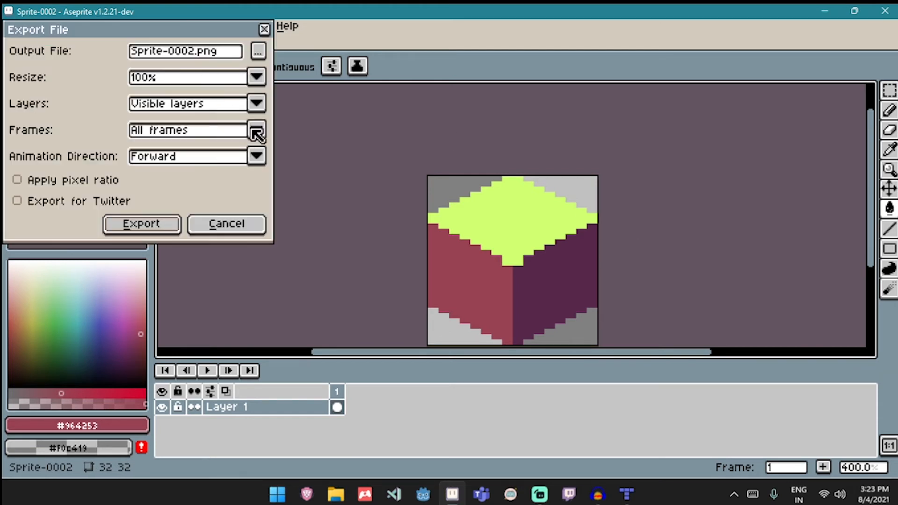
{"action": "left_click", "coordinate": [257, 57]}
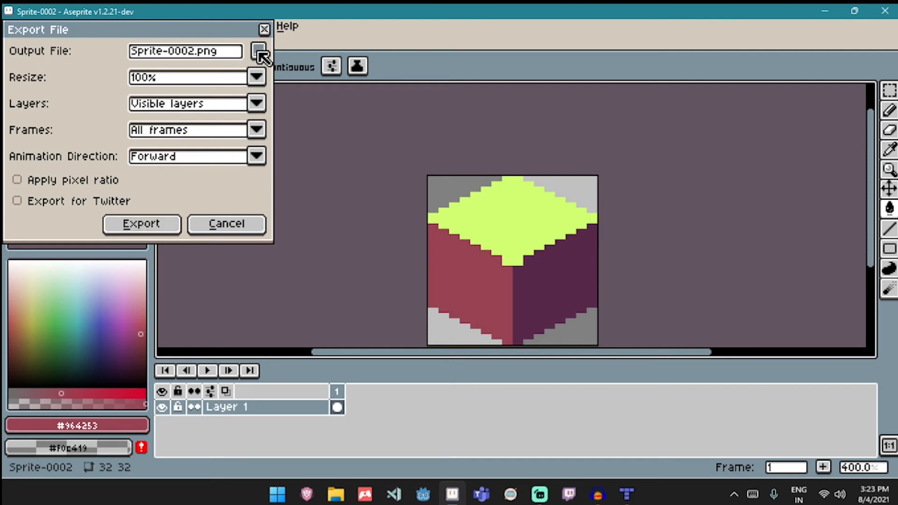
{"action": "left_click", "coordinate": [456, 297]}
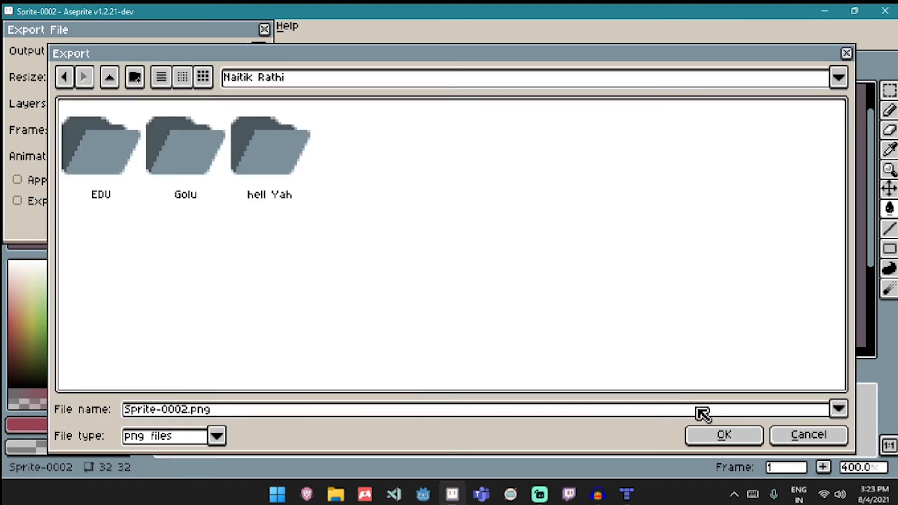
{"action": "left_click", "coordinate": [727, 435]}
{"action": "left_click", "coordinate": [165, 220]}
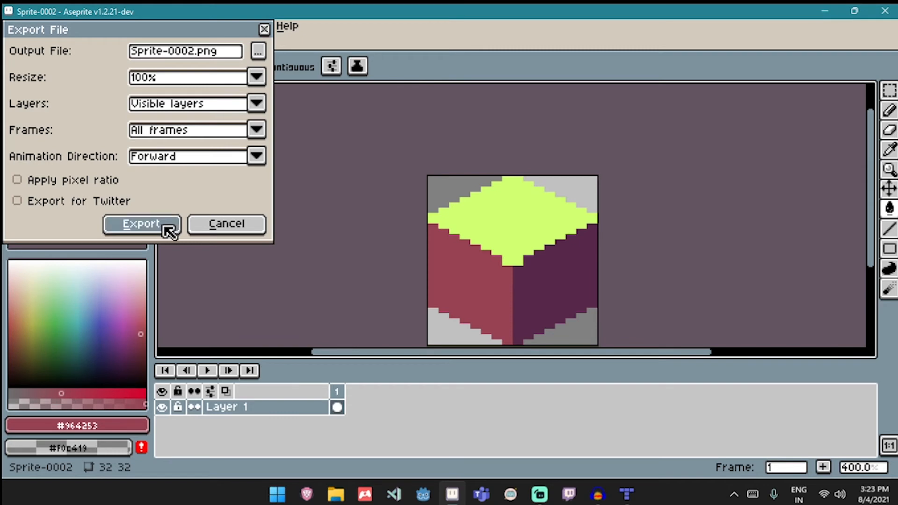
- Switch to Tiled and create a new tileset named sdf from Sprite-0002.png with 32 px tiles, saving it as sdf
{"action": "left_click", "coordinate": [627, 494]}
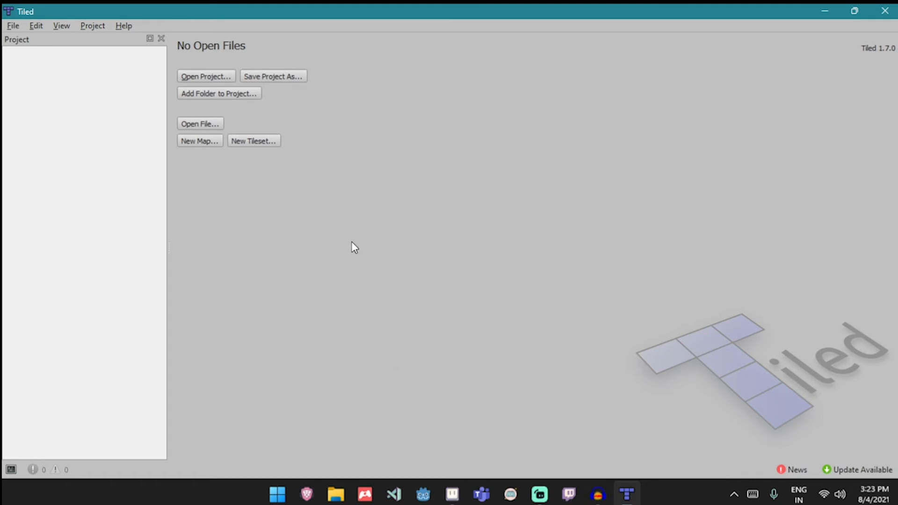
{"action": "left_click", "coordinate": [249, 142]}
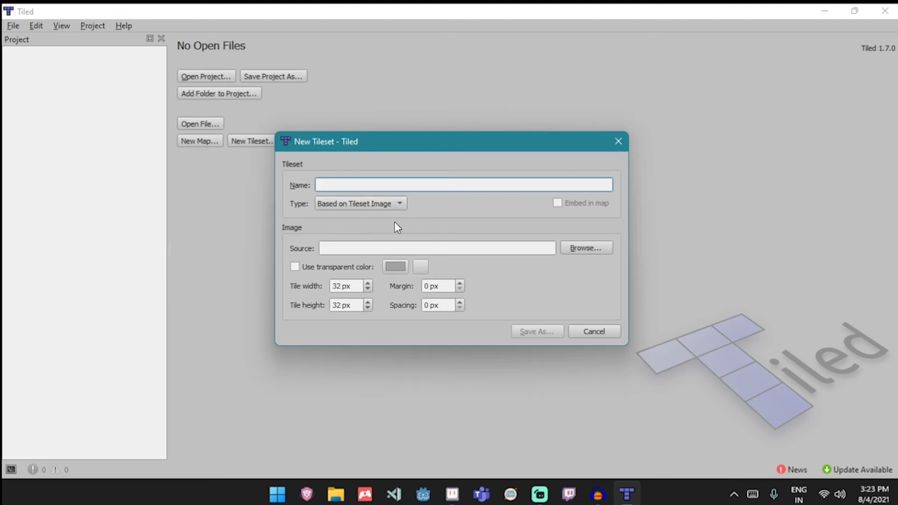
{"action": "type", "text": "sdf"}
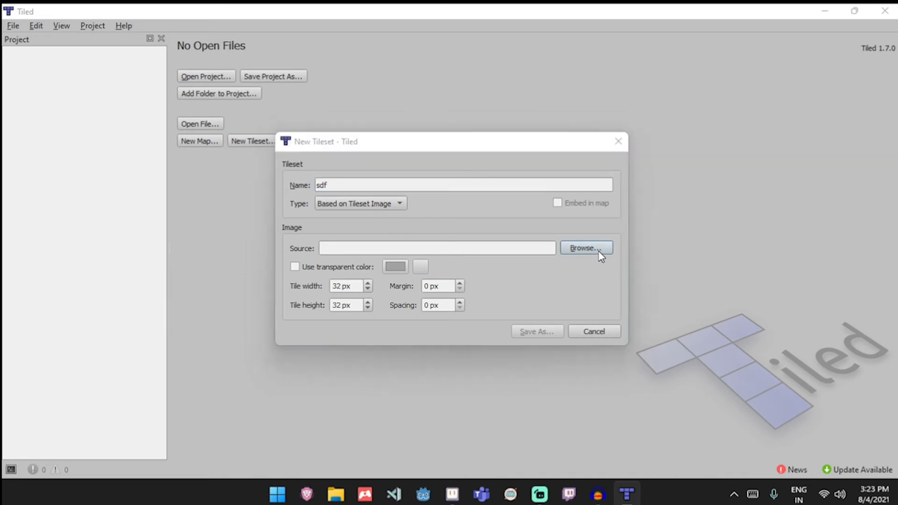
{"action": "left_click", "coordinate": [599, 251]}
{"action": "left_click", "coordinate": [362, 174]}
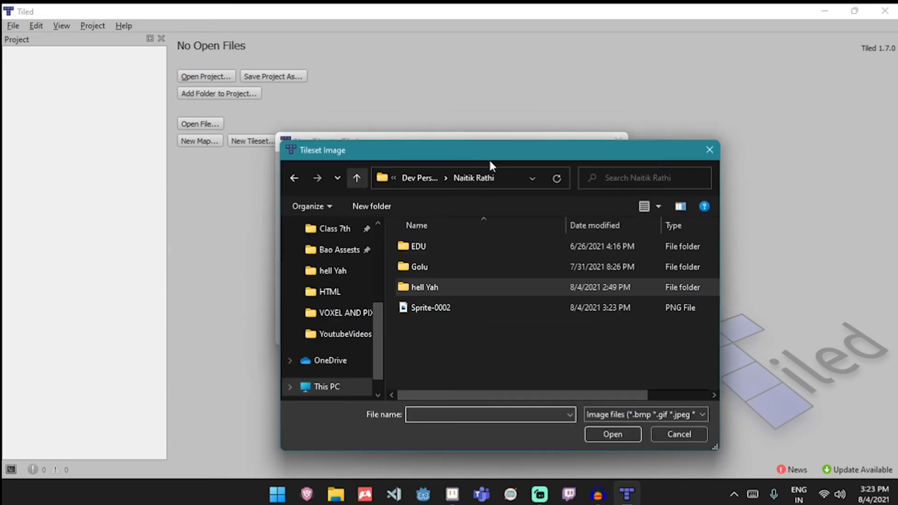
{"action": "double_click", "coordinate": [529, 311]}
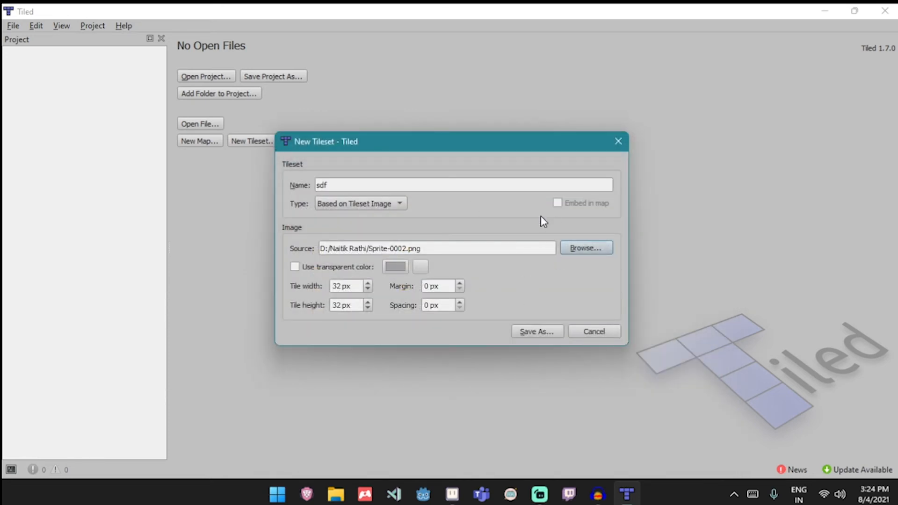
{"action": "left_click", "coordinate": [544, 330]}
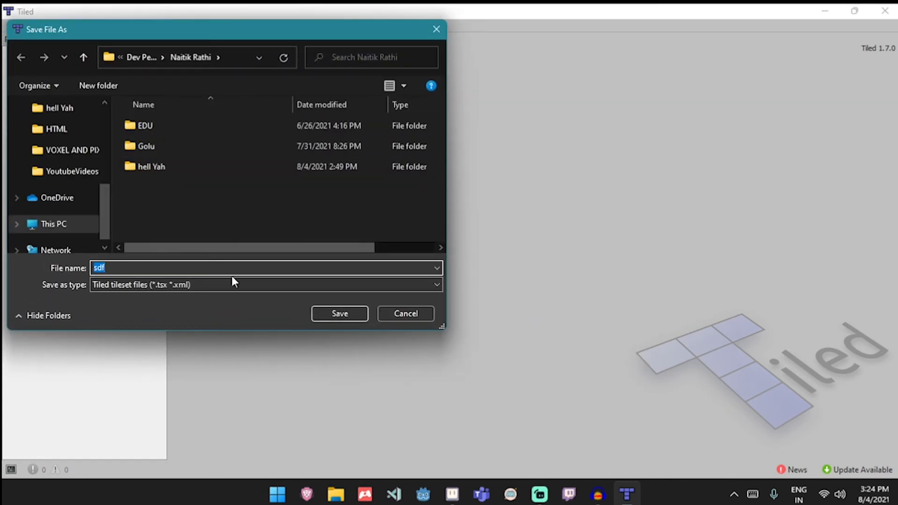
{"action": "left_click", "coordinate": [327, 310]}
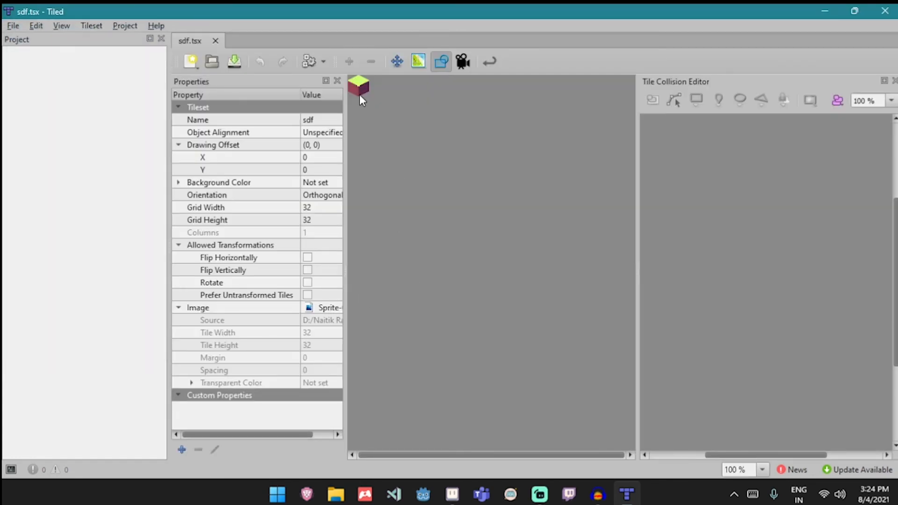
- Create a new isometric map of 100 × 100 tiles with 32 × 16 px tiles, saving it under the default name
{"action": "left_click", "coordinate": [359, 93]}
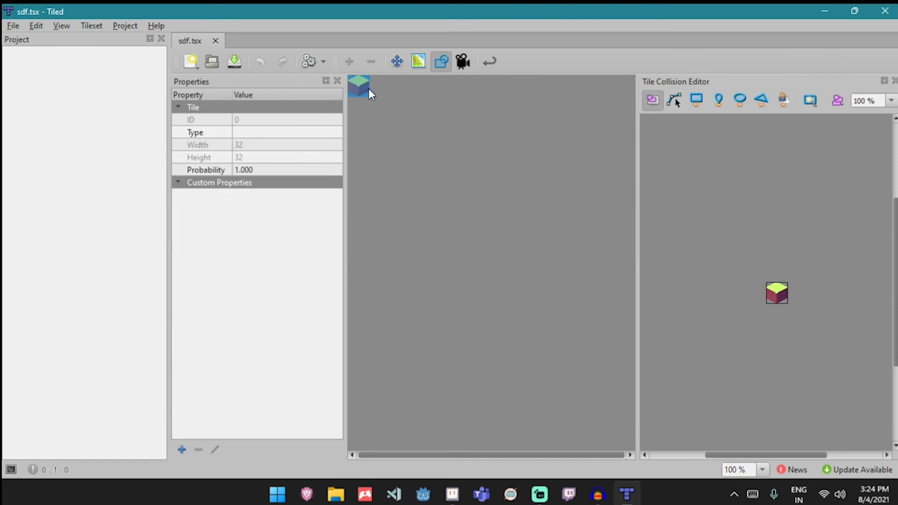
{"action": "left_click", "coordinate": [197, 73]}
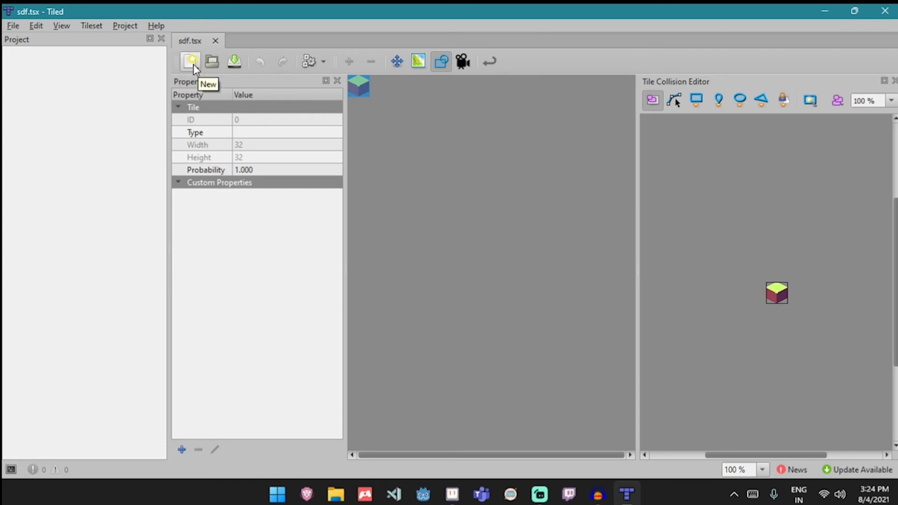
{"action": "left_click", "coordinate": [196, 70]}
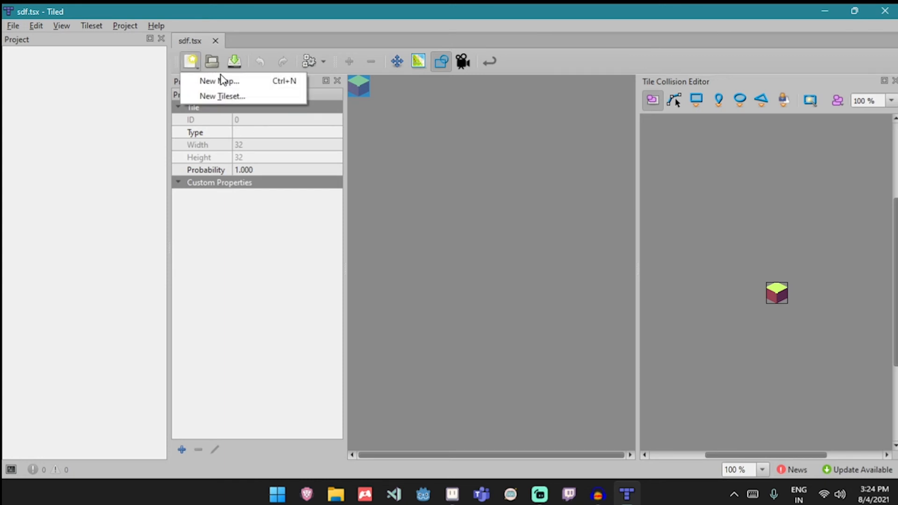
{"action": "left_click", "coordinate": [232, 83]}
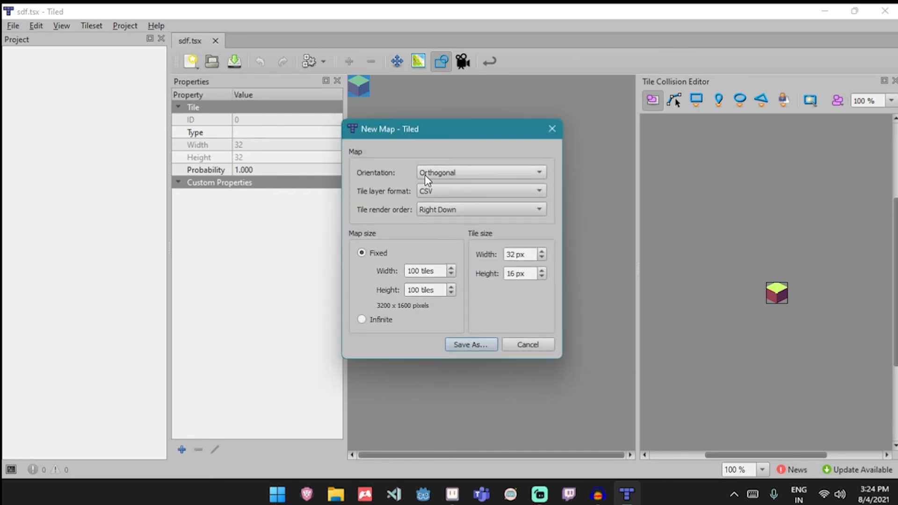
{"action": "left_click", "coordinate": [442, 174]}
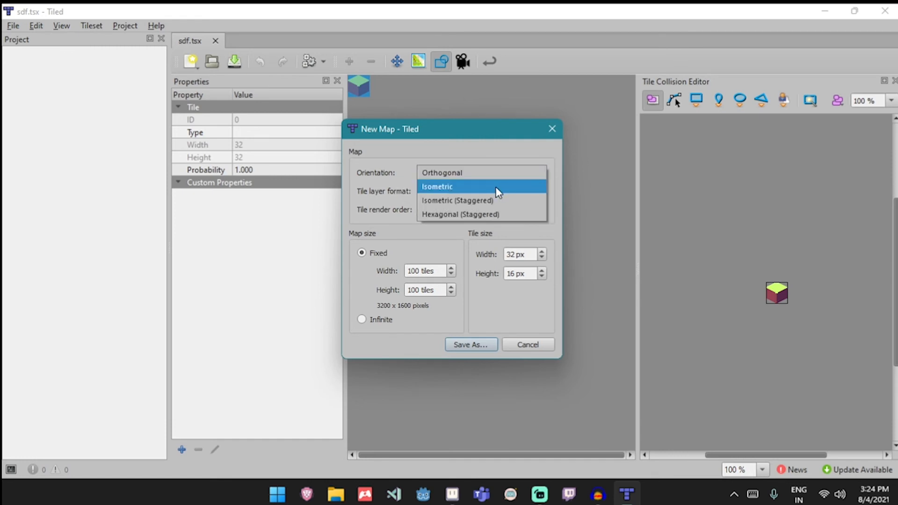
{"action": "left_click", "coordinate": [495, 188]}
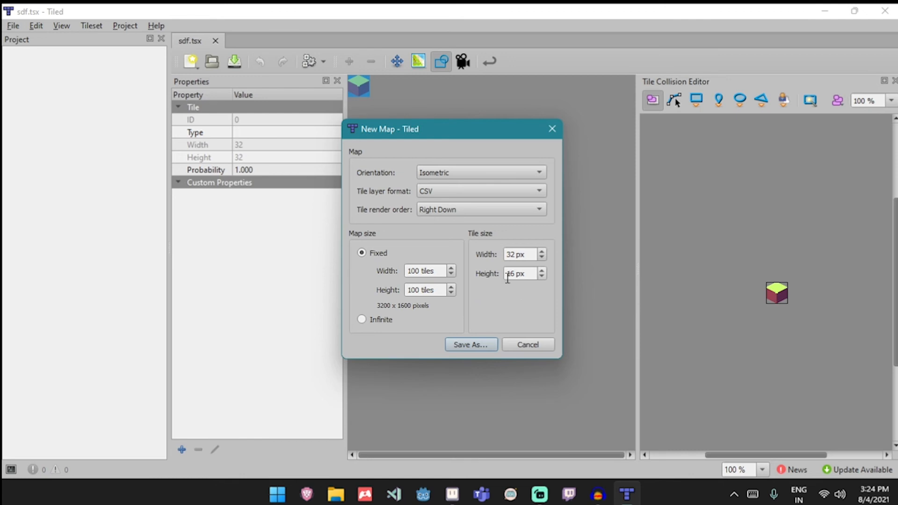
{"action": "left_click", "coordinate": [489, 346]}
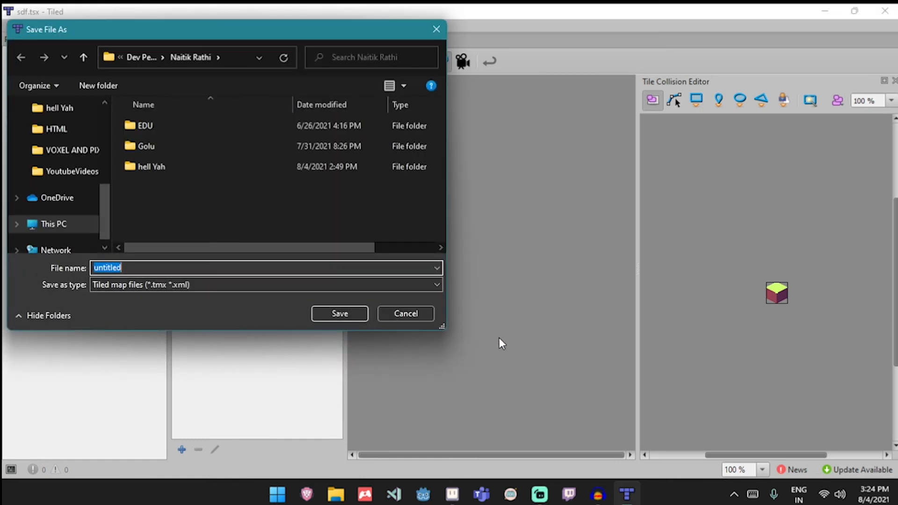
{"action": "left_click", "coordinate": [338, 316]}
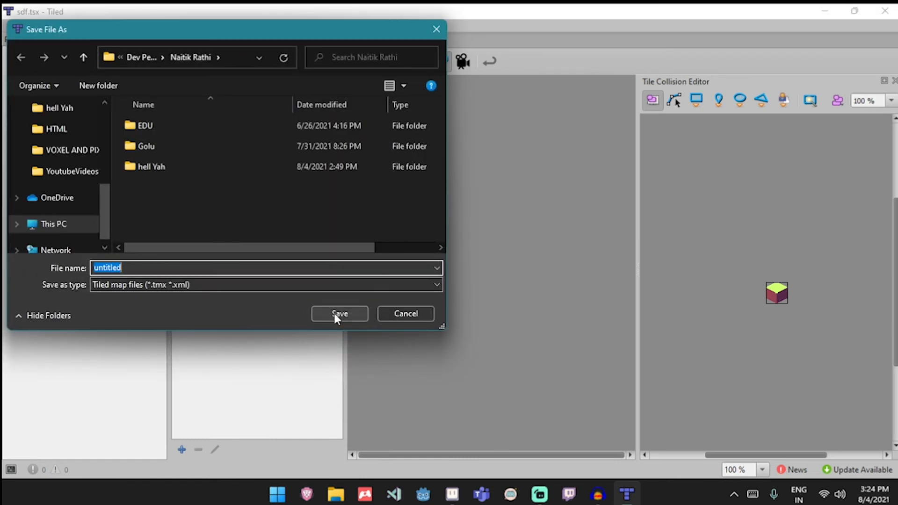
- Select the cube tile from the sdf tileset and paint a block of cube tiles onto the isometric map
{"action": "scroll", "coordinate": [498, 290], "scroll_direction": "up", "scroll_amount": 3}
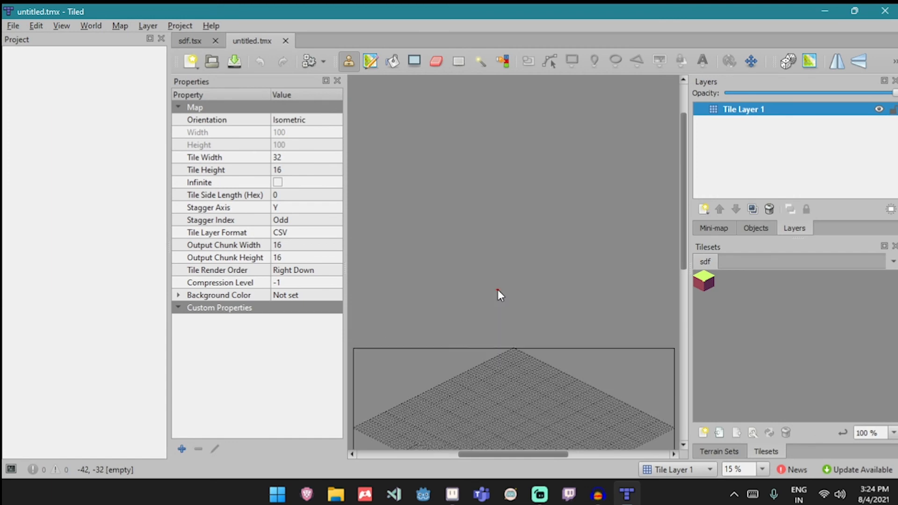
{"action": "scroll", "coordinate": [500, 296], "scroll_direction": "down", "scroll_amount": 2}
{"action": "scroll", "coordinate": [503, 302], "scroll_direction": "up", "scroll_amount": 8}
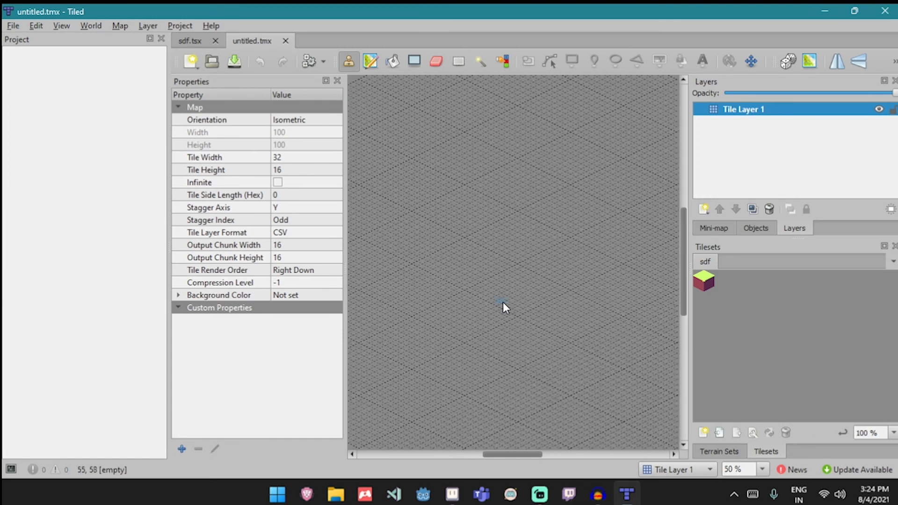
{"action": "scroll", "coordinate": [504, 307], "scroll_direction": "up", "scroll_amount": 1}
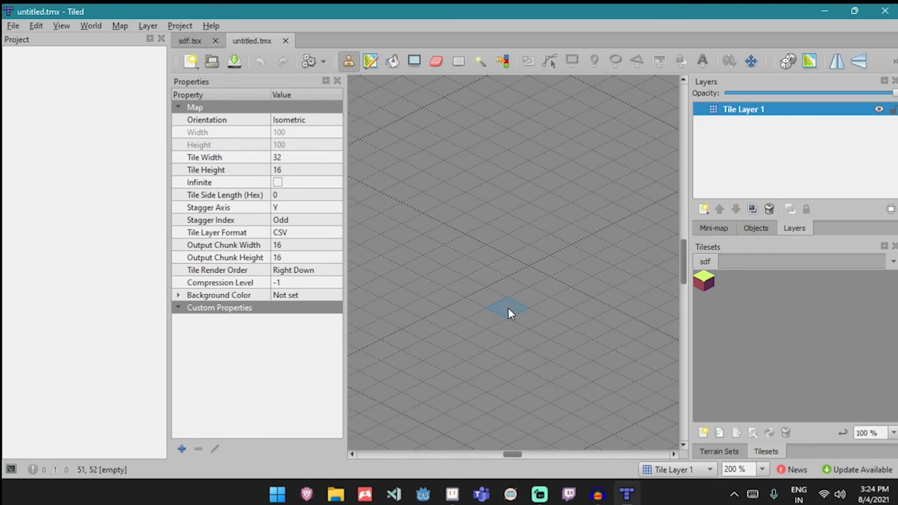
{"action": "left_click", "coordinate": [706, 280]}
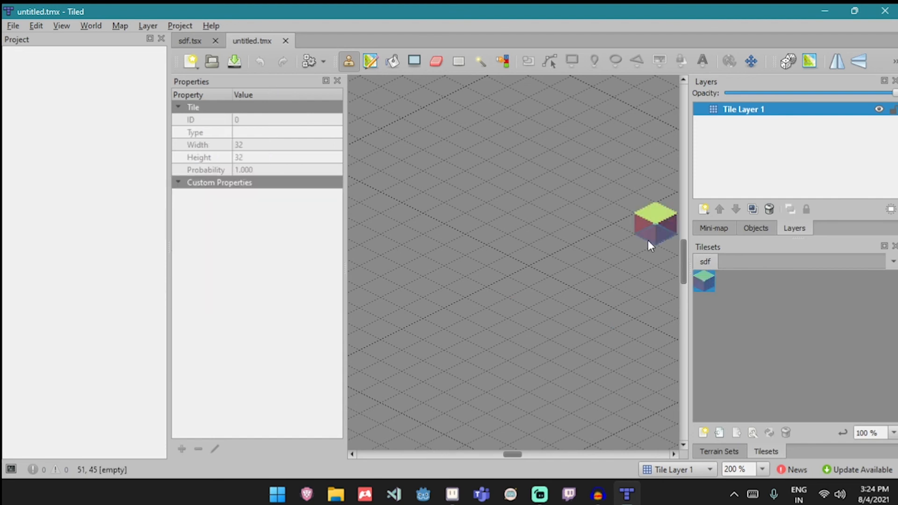
{"action": "mouse_move", "coordinate": [450, 315]}
{"action": "left_mouse_down"}
{"action": "mouse_move", "coordinate": [498, 305]}
{"action": "mouse_move", "coordinate": [500, 336]}
{"action": "mouse_move", "coordinate": [473, 322]}
{"action": "mouse_move", "coordinate": [567, 311]}
{"action": "left_mouse_up"}
{"action": "mouse_move", "coordinate": [516, 263]}
{"action": "left_mouse_down"}
{"action": "mouse_move", "coordinate": [573, 331]}
{"action": "mouse_move", "coordinate": [470, 360]}
{"action": "mouse_move", "coordinate": [440, 340]}
{"action": "mouse_move", "coordinate": [422, 312]}
{"action": "mouse_move", "coordinate": [433, 283]}
{"action": "mouse_move", "coordinate": [471, 263]}
{"action": "mouse_move", "coordinate": [512, 259]}
{"action": "mouse_move", "coordinate": [528, 291]}
{"action": "mouse_move", "coordinate": [480, 273]}
{"action": "mouse_move", "coordinate": [434, 279]}
{"action": "mouse_move", "coordinate": [462, 295]}
{"action": "mouse_move", "coordinate": [479, 275]}
{"action": "mouse_move", "coordinate": [543, 315]}
{"action": "mouse_move", "coordinate": [581, 304]}
{"action": "mouse_move", "coordinate": [562, 293]}
{"action": "mouse_move", "coordinate": [598, 283]}
{"action": "mouse_move", "coordinate": [635, 312]}
{"action": "left_mouse_up"}
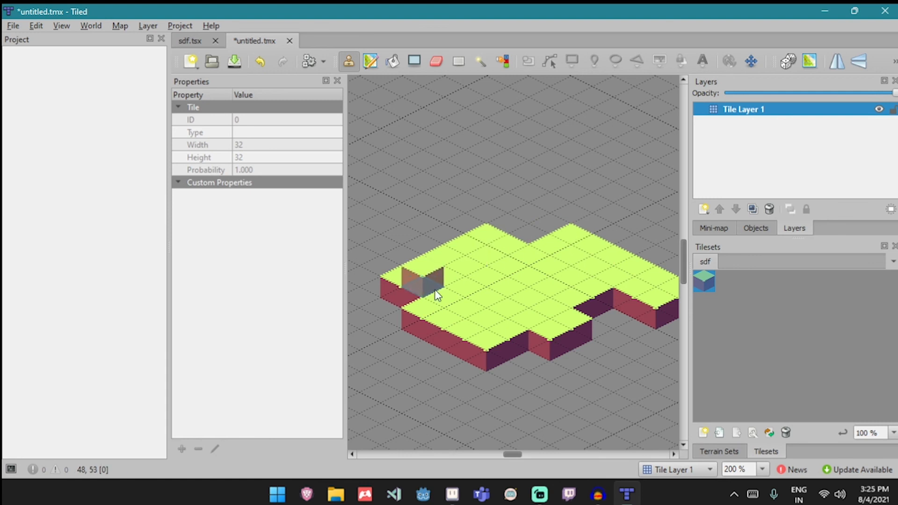